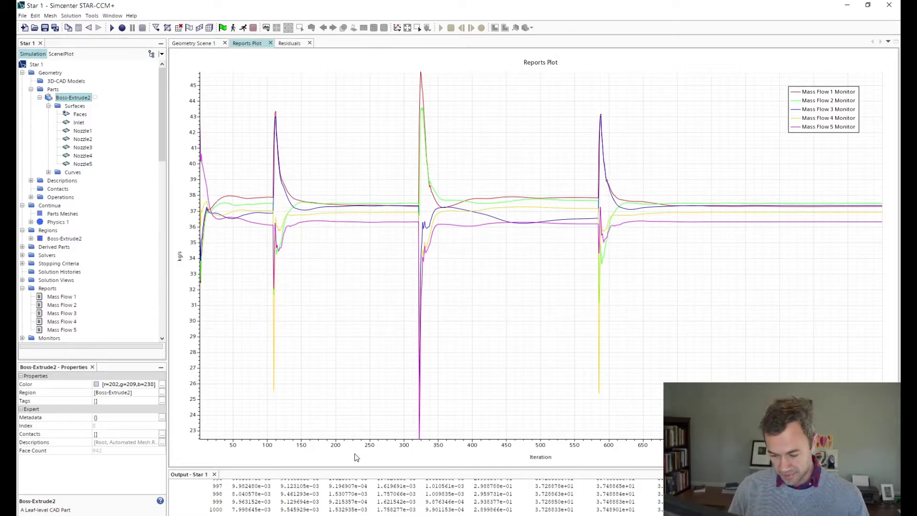
- In Geometry Scene 1, inspect the Boss-Extrude2 part surfaces Inlet and Nozzle1 through Nozzle5
click(194, 43)
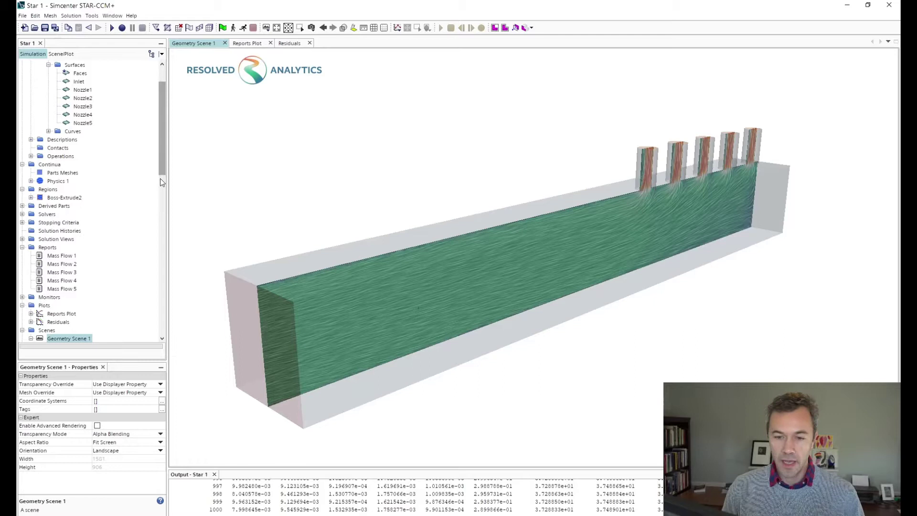
scroll(151, 167, up, 2)
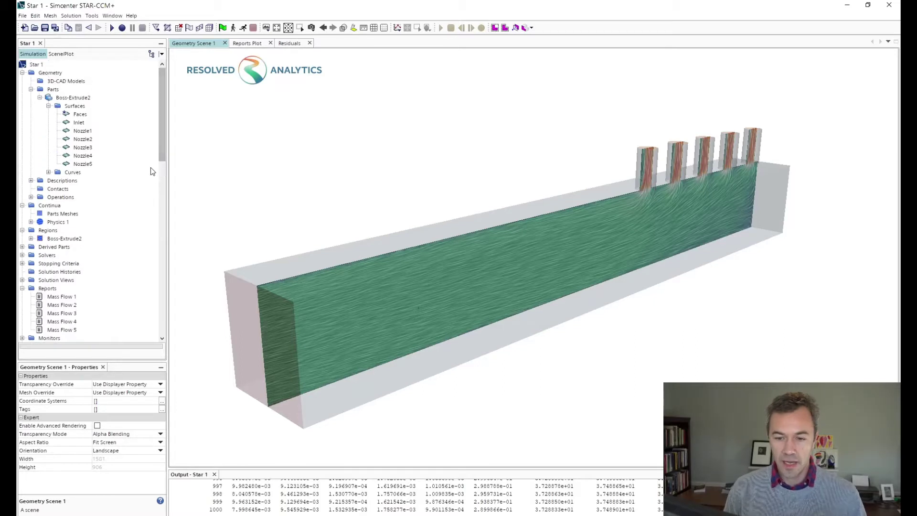
click(79, 122)
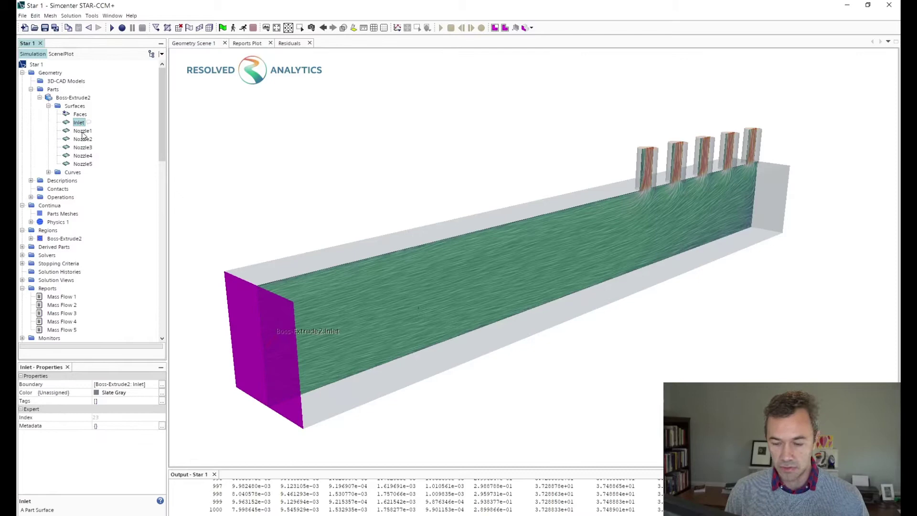
click(82, 131)
click(83, 139)
click(83, 148)
click(84, 155)
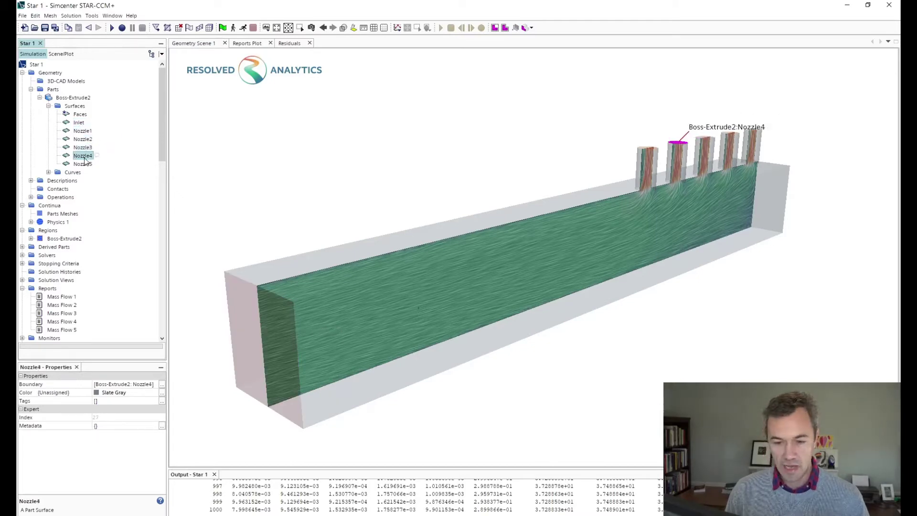
click(84, 164)
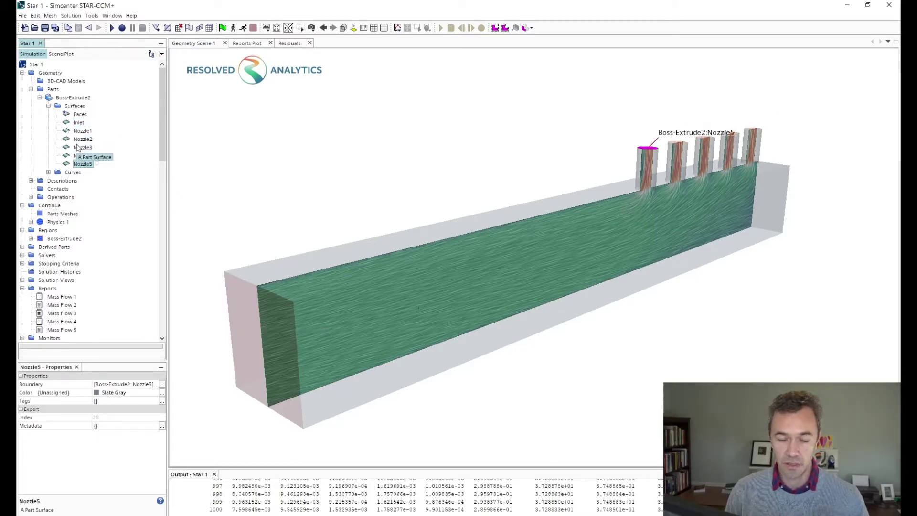
- Review the boundary types of the Inlet and nozzle boundaries in the Boss-Extrude2 region, then collapse the region
click(64, 239)
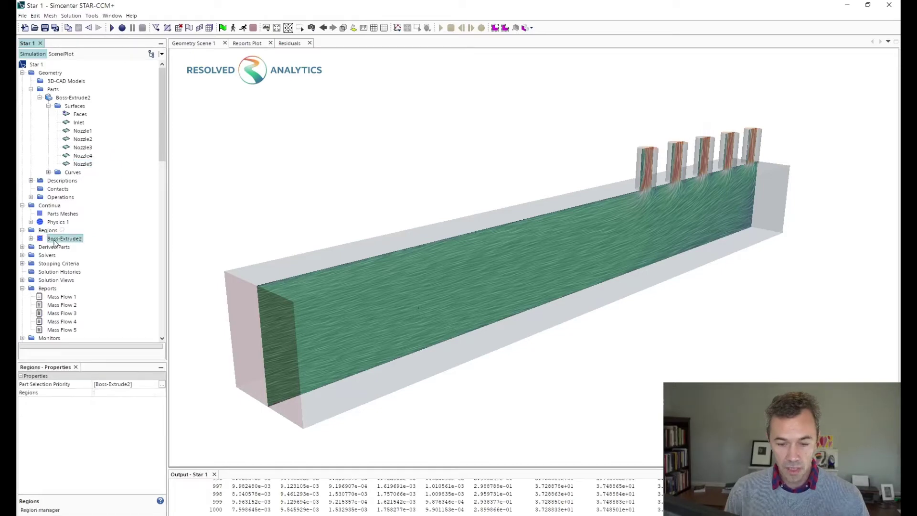
click(31, 239)
click(39, 247)
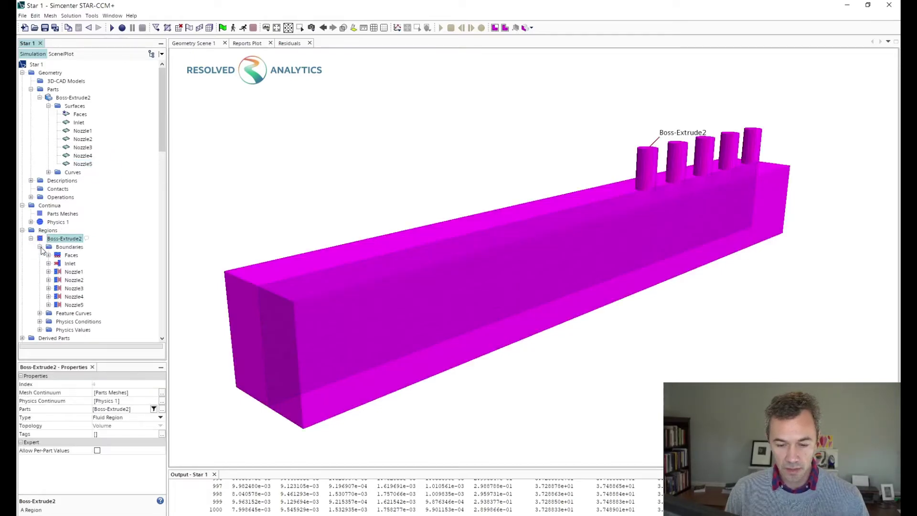
click(69, 263)
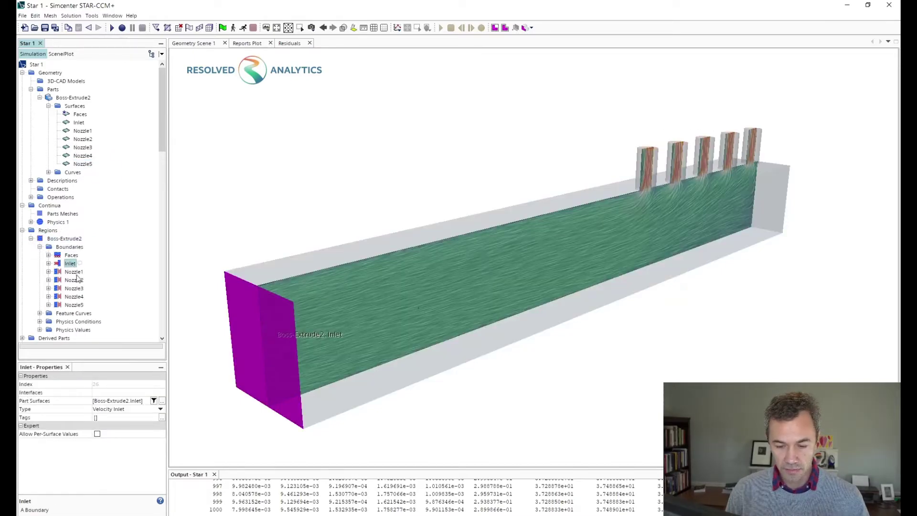
click(77, 271)
click(77, 280)
click(77, 289)
click(77, 296)
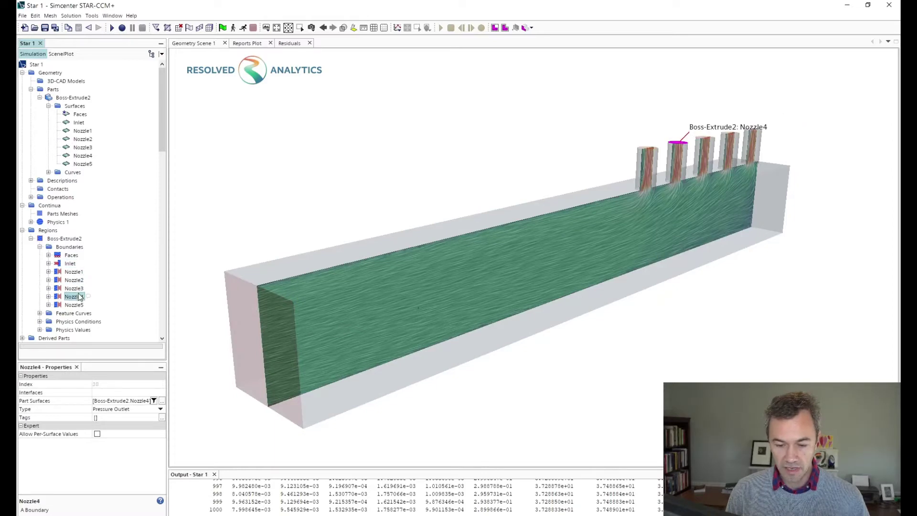
click(40, 246)
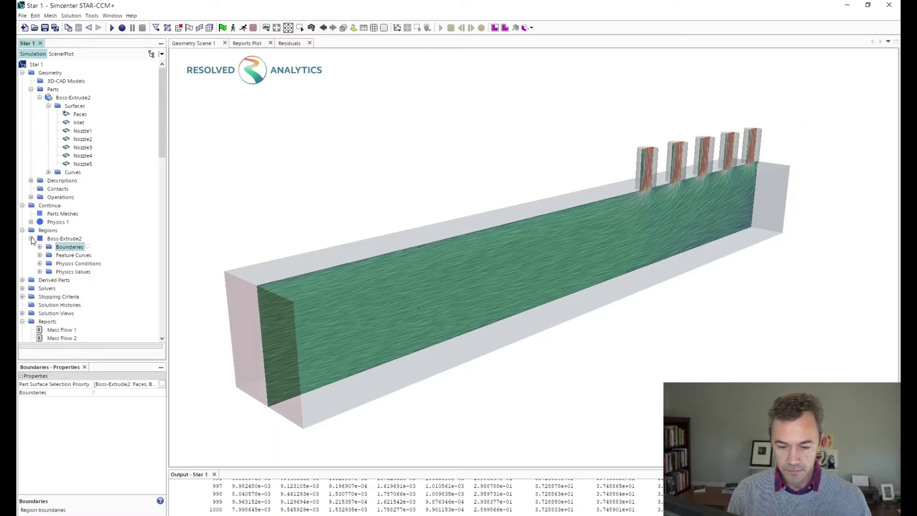
click(31, 238)
- Check the Mass Flow reports to see which nozzle surface each one monitors
scroll(42, 224, down, 2)
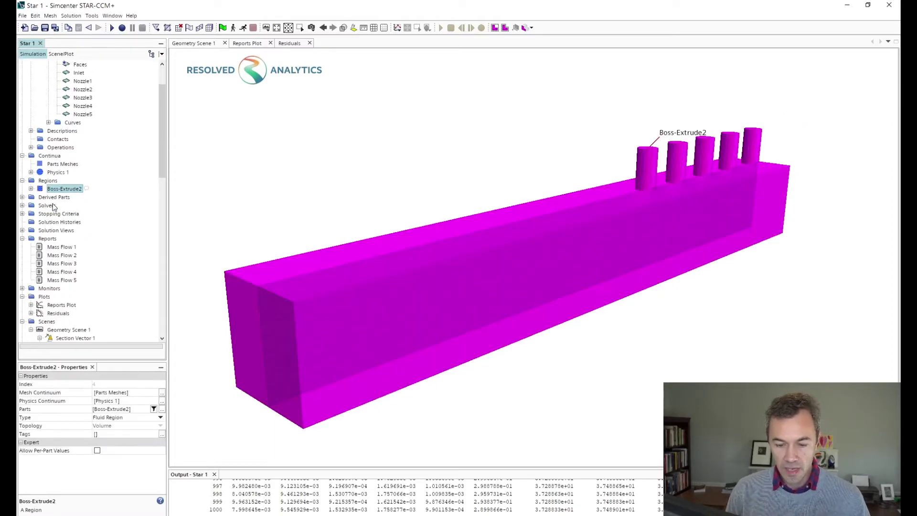
click(64, 248)
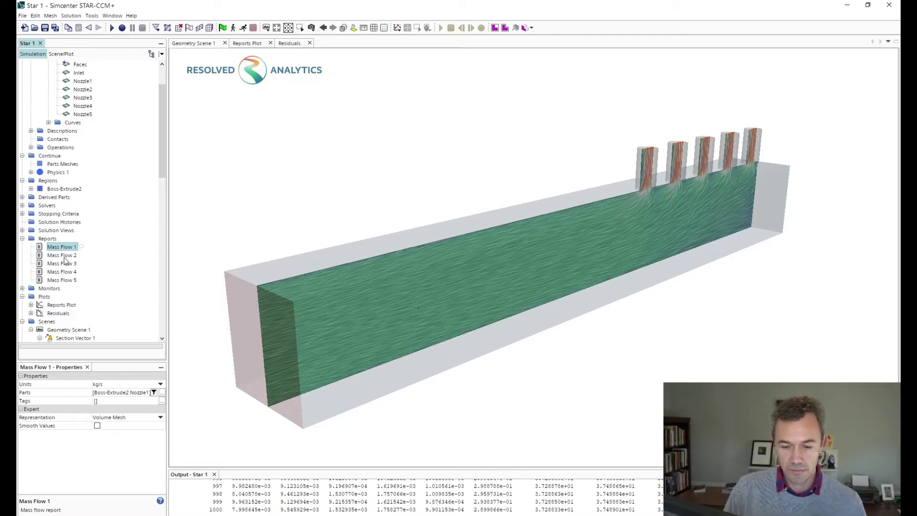
click(65, 256)
click(65, 271)
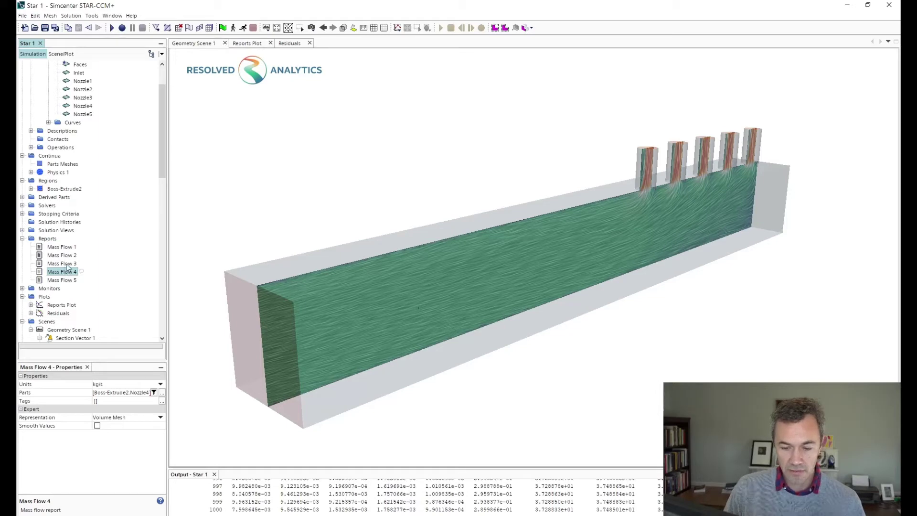
click(64, 280)
- Open the Reports Plot and examine the mass flow monitor curves near the final iterations
scroll(64, 283, down, 1)
click(62, 281)
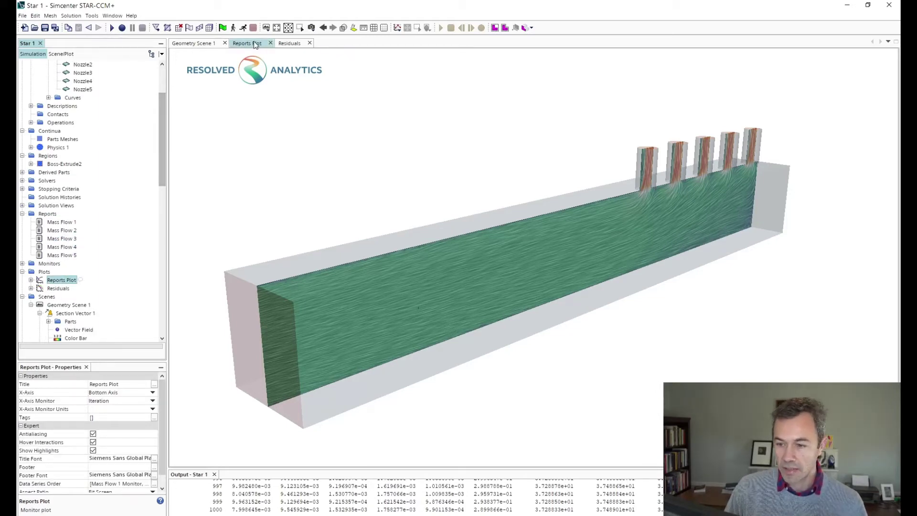
click(246, 43)
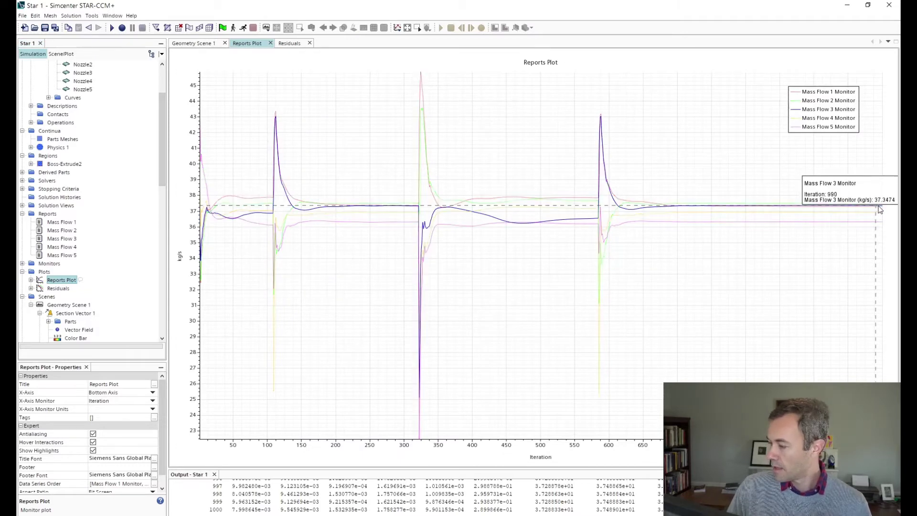
mouse_move(878, 210)
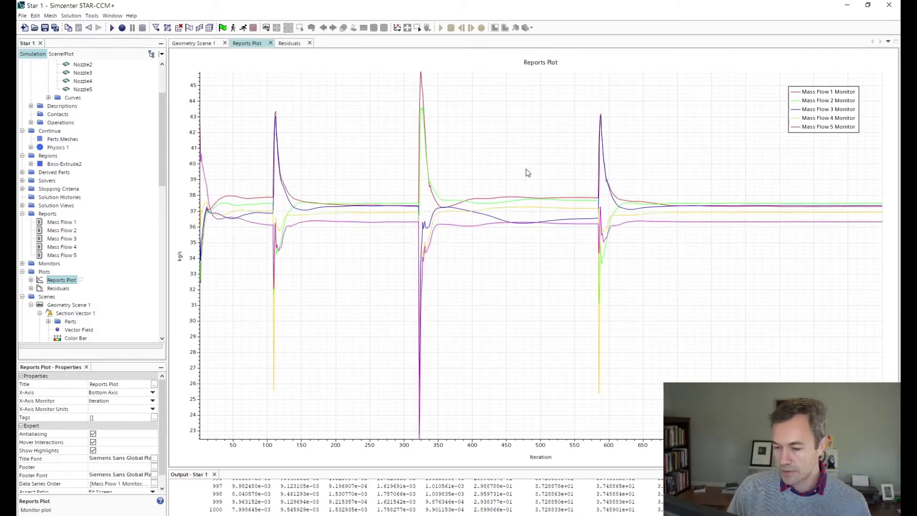
- Set the Reports Plot's left axis range to a minimum of 33 and a maximum of 39
click(199, 197)
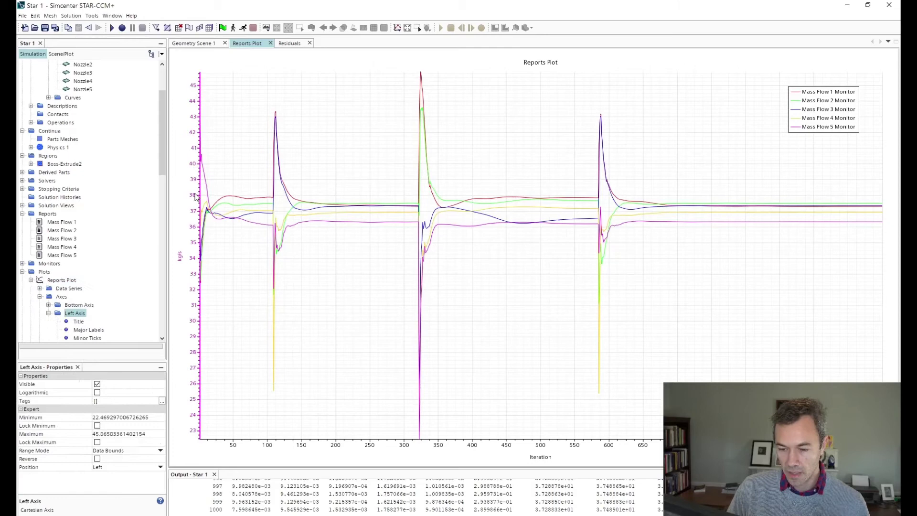
click(119, 416)
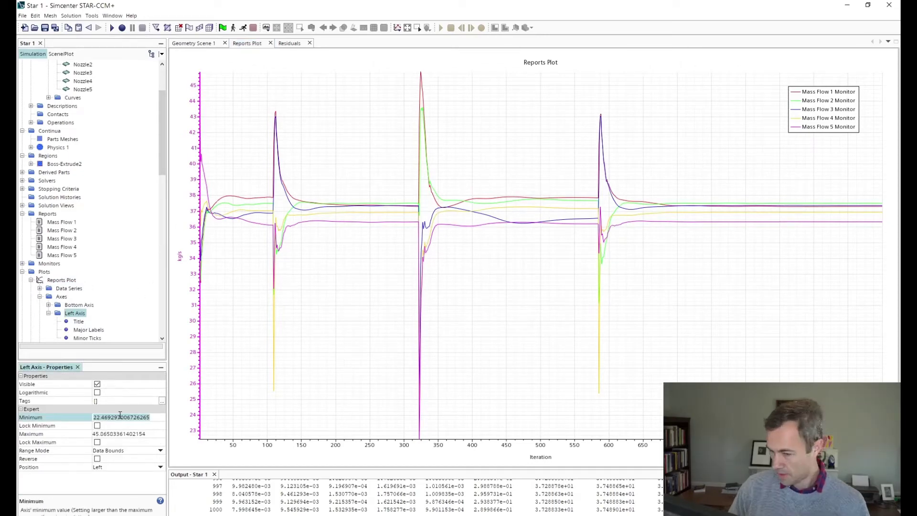
key(ctrl+a)
text(33)
key(Return)
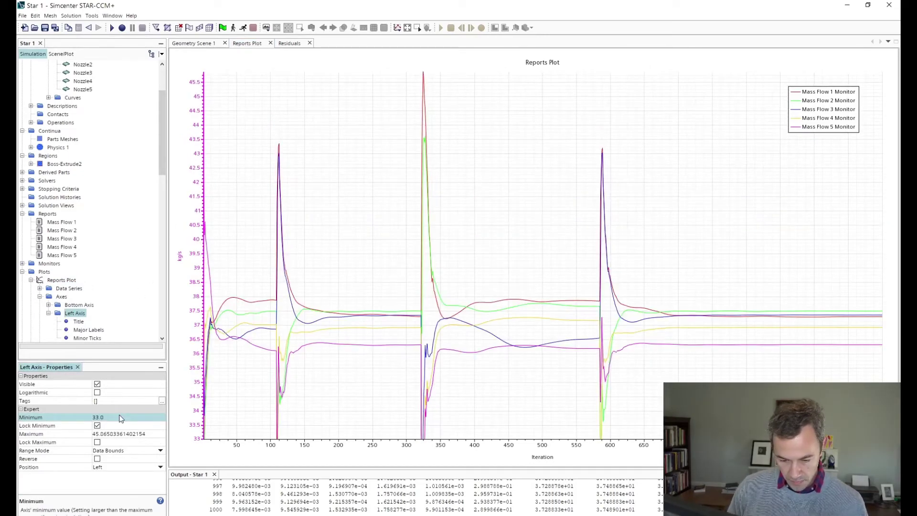
click(120, 434)
text(39)
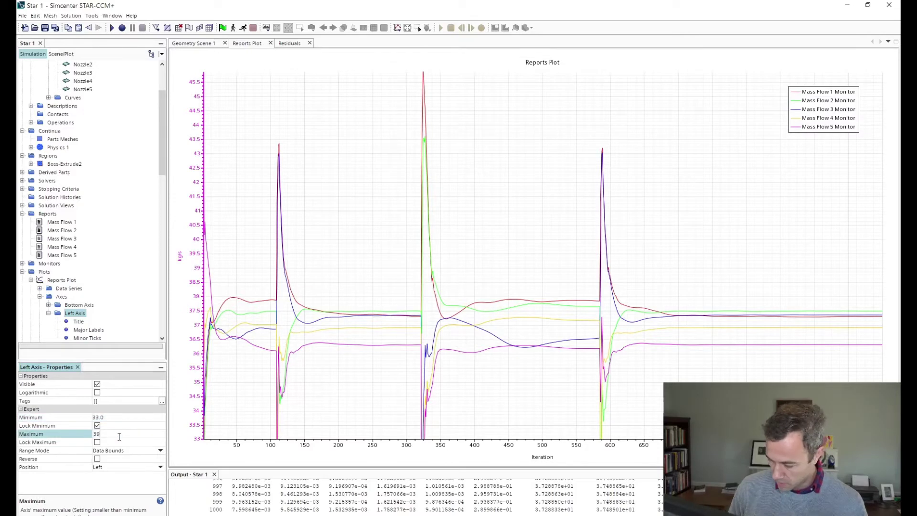
key(Return)
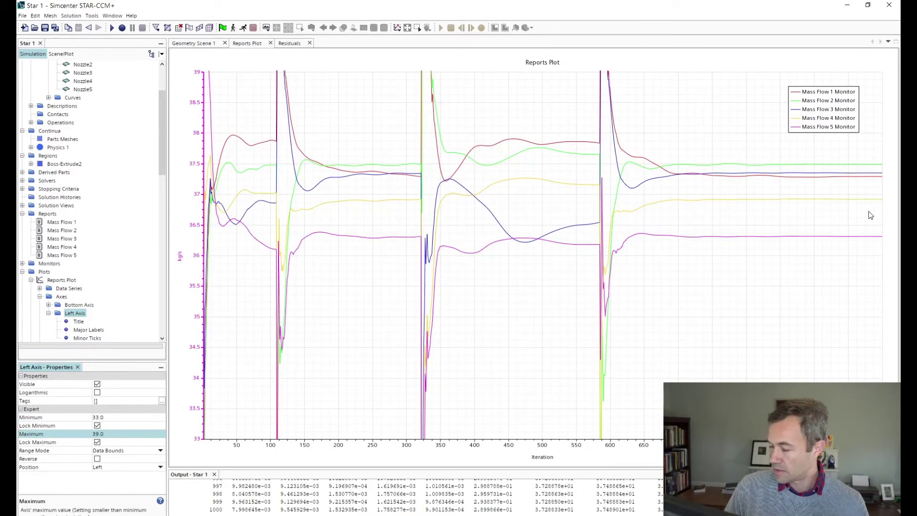
- Examine the spread between the five nozzle mass flow curves at the last iterations of the rescaled plot
mouse_move(882, 240)
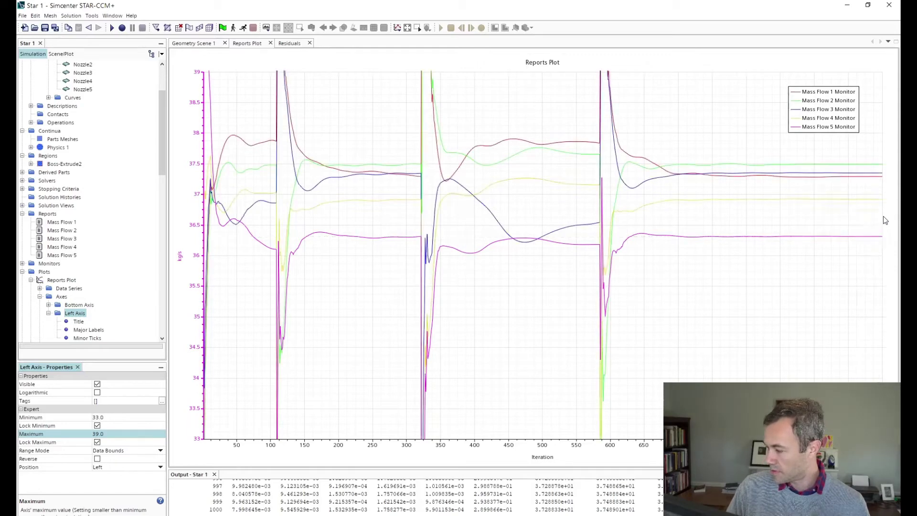
mouse_move(883, 169)
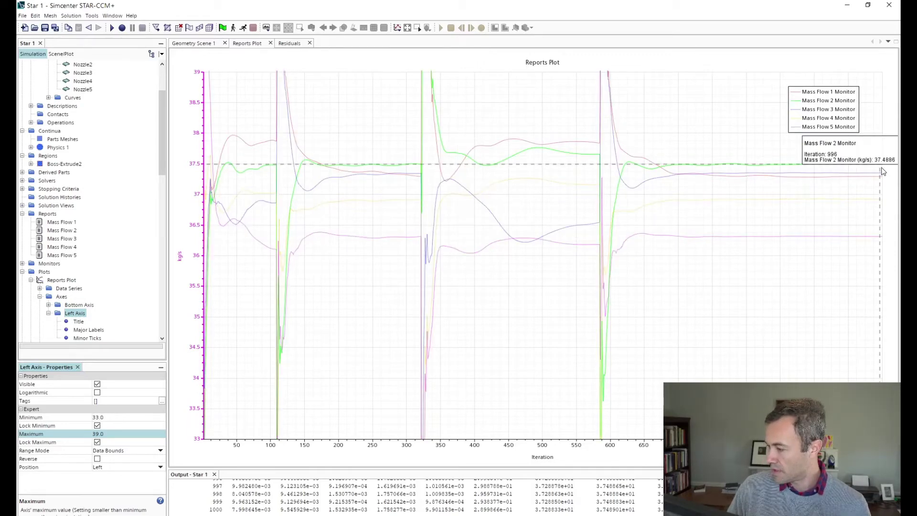
mouse_move(734, 201)
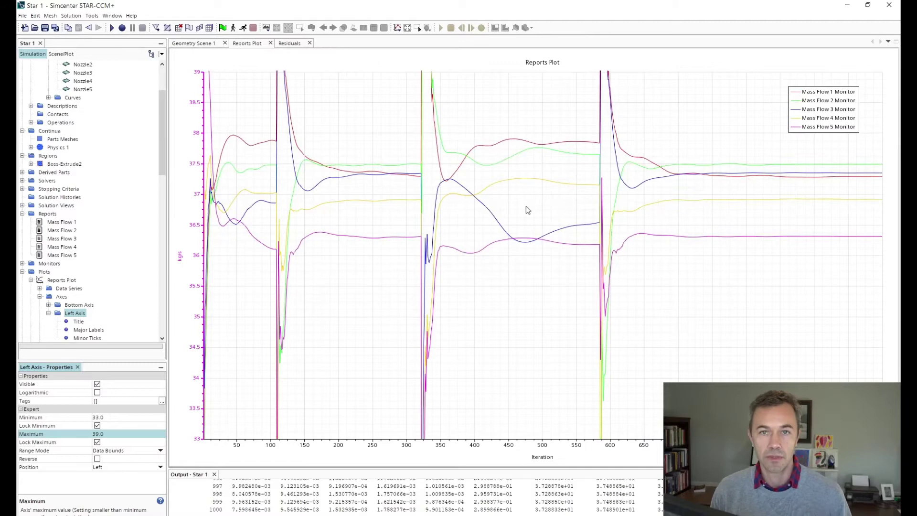
mouse_move(434, 215)
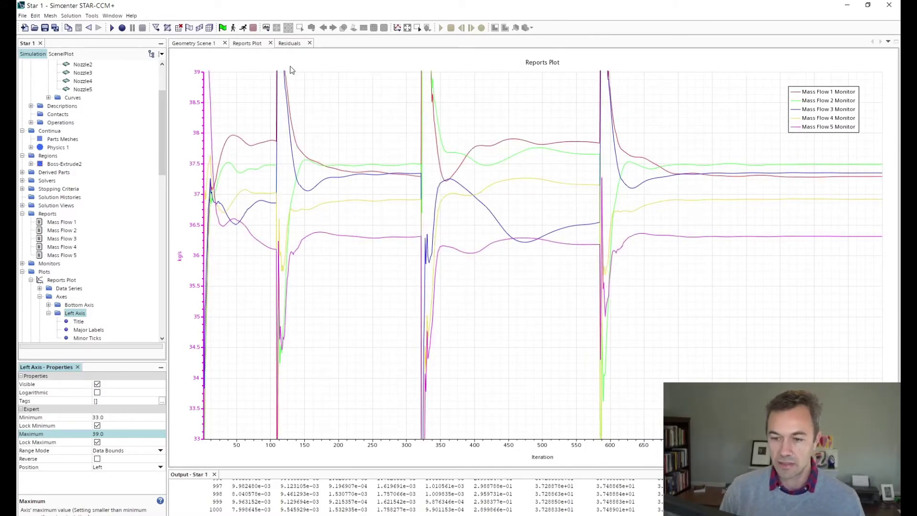
- Show Geometry Scene 1 and replace the Boss-Extrude2 part with the CAD file Plenum1.STEP
scroll(51, 108, up, 3)
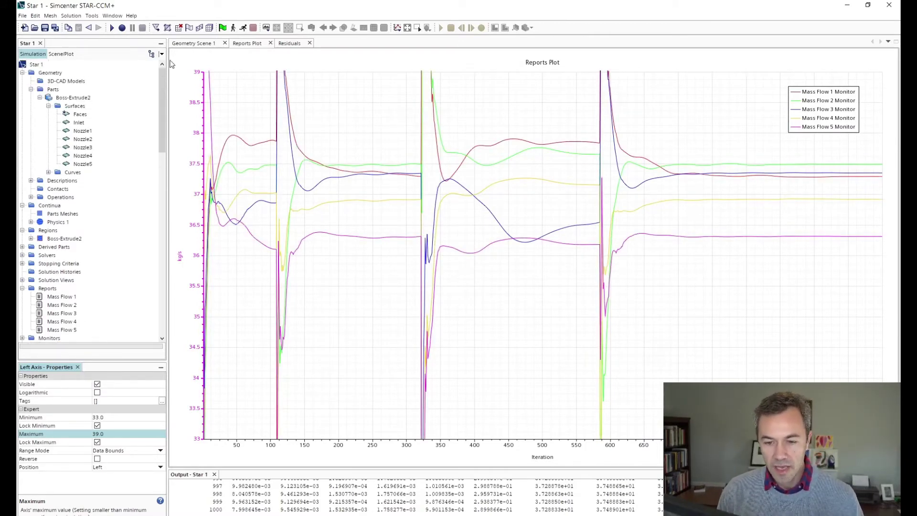
click(192, 46)
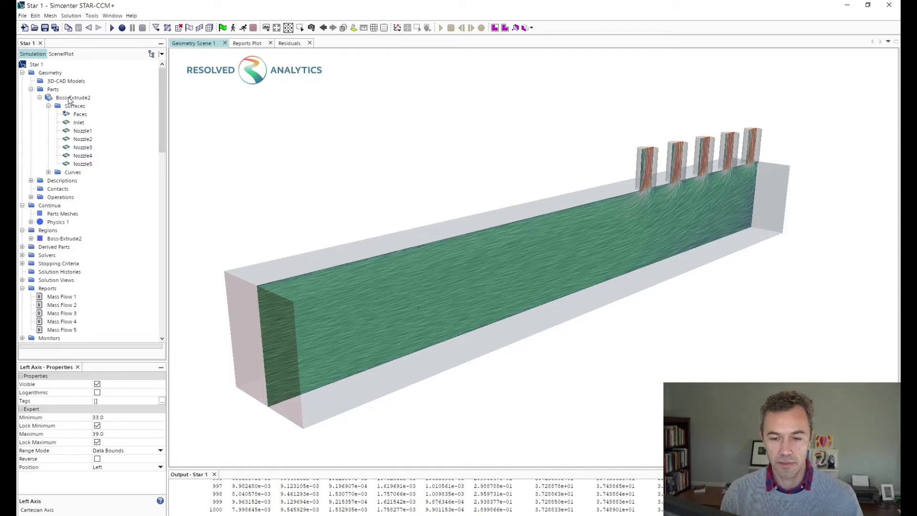
right_click(70, 98)
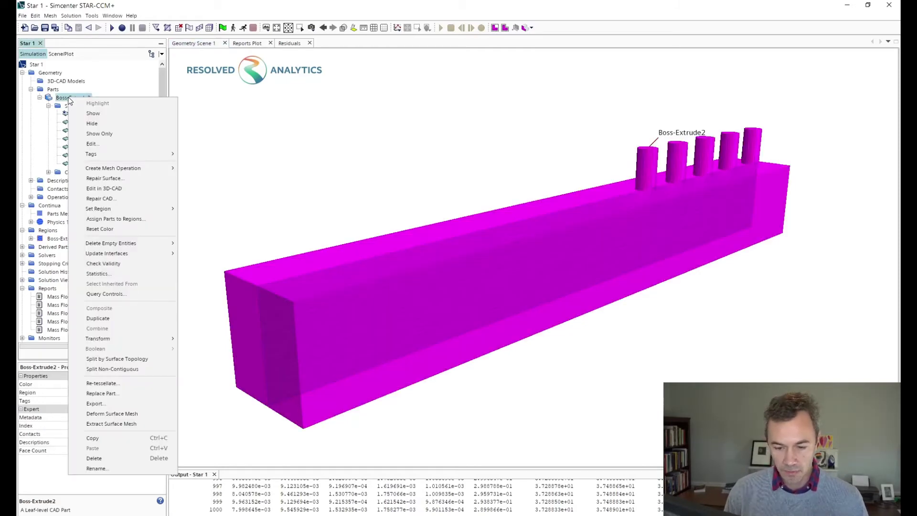
click(114, 396)
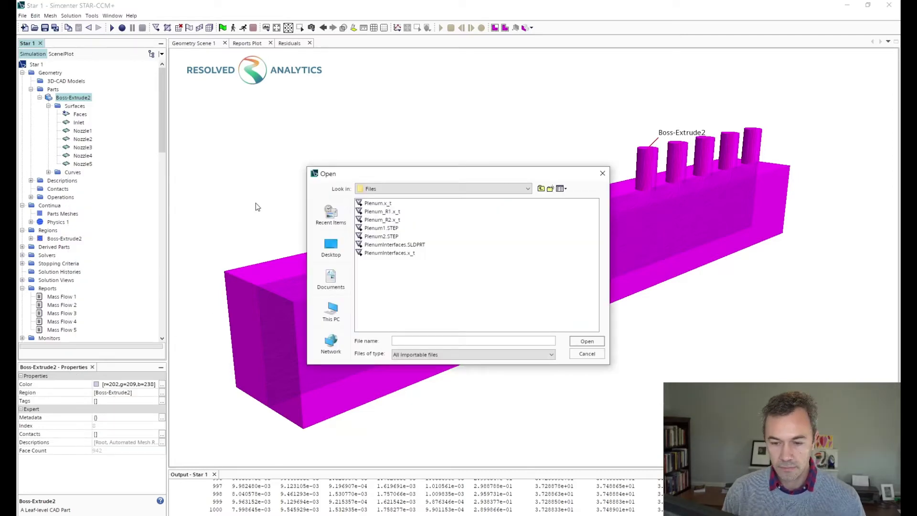
click(380, 213)
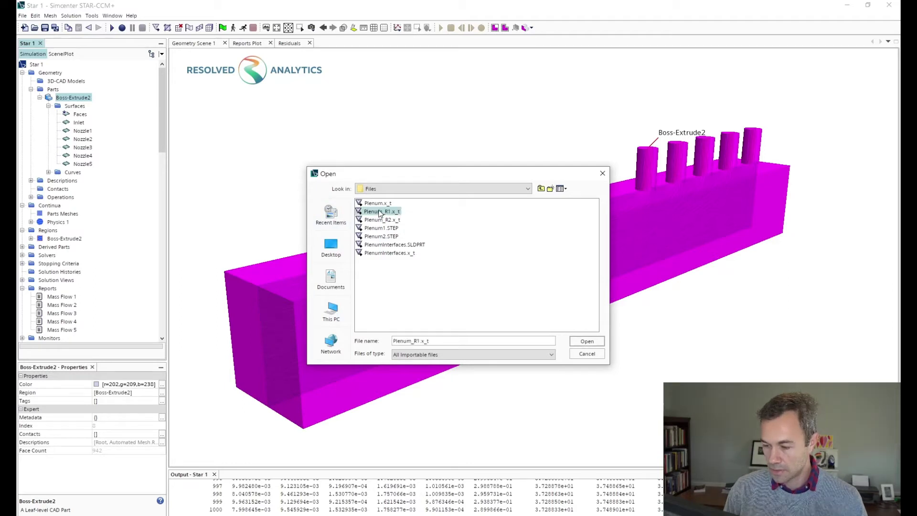
click(387, 228)
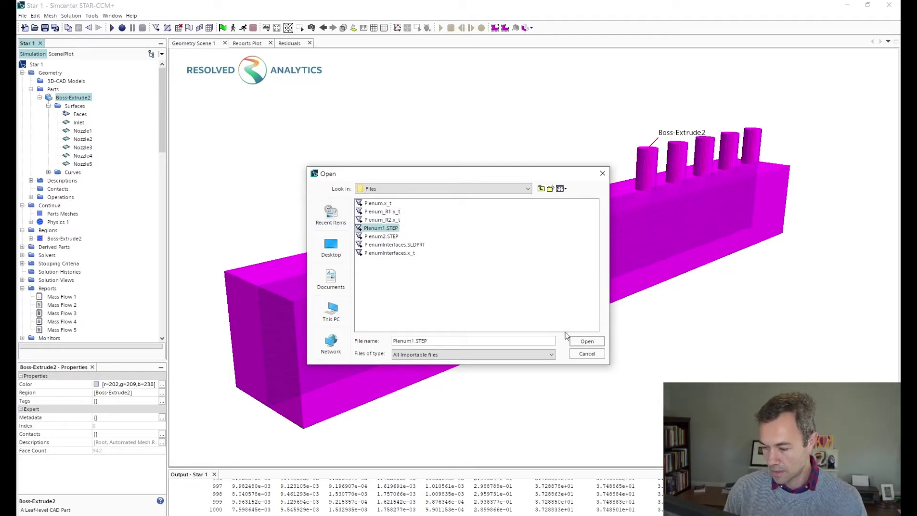
click(579, 340)
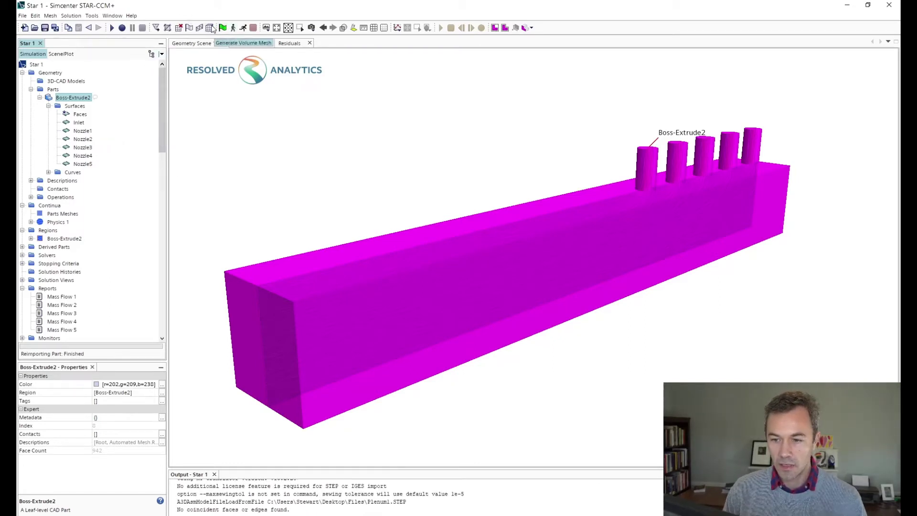
- Generate the volume mesh for the replaced geometry and run the solver, checking the Residuals plot
click(223, 28)
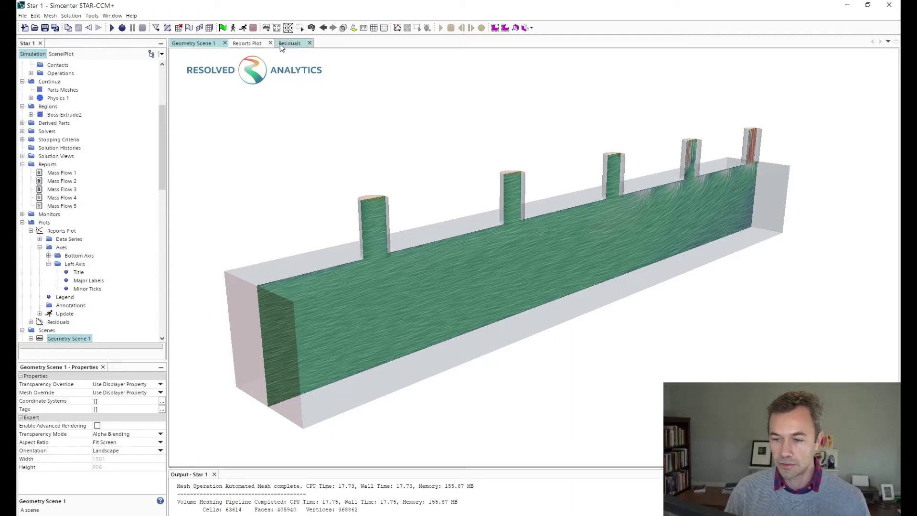
click(243, 29)
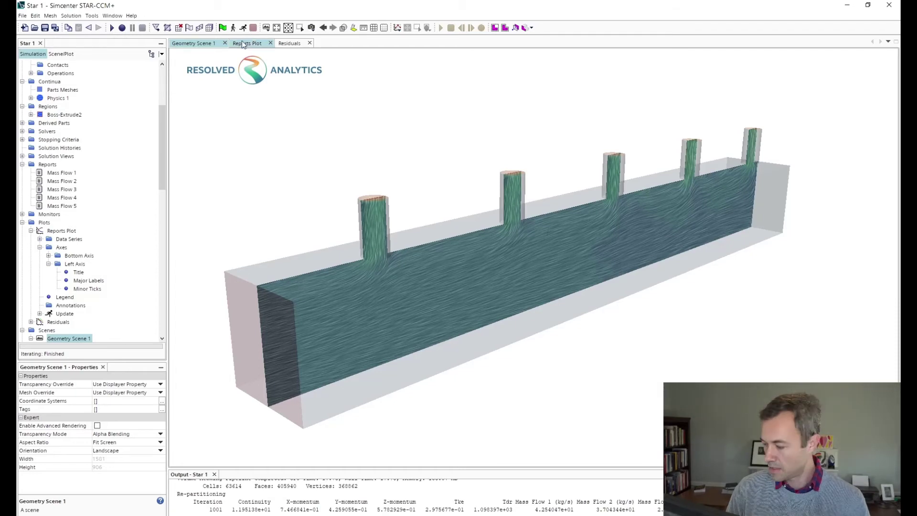
click(292, 45)
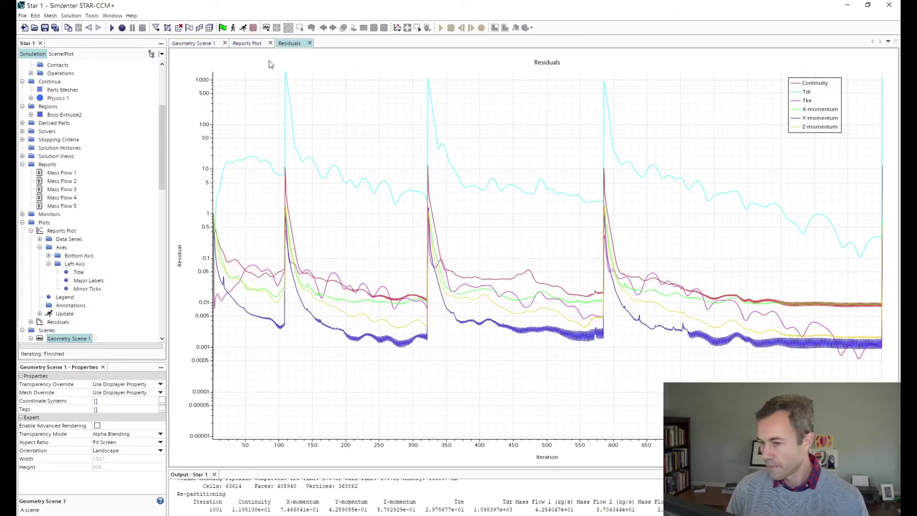
- Disable the Maximum Steps stopping criterion and run the solver again
scroll(30, 218, down, 1)
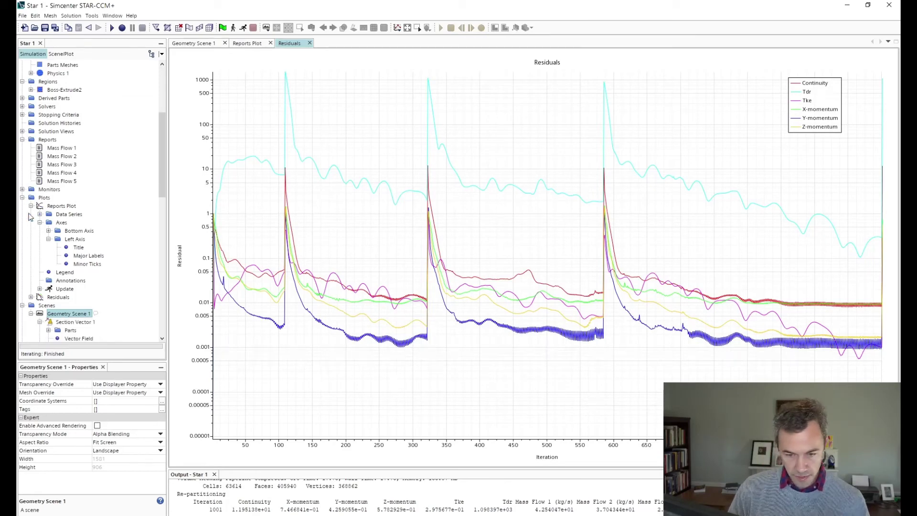
click(22, 115)
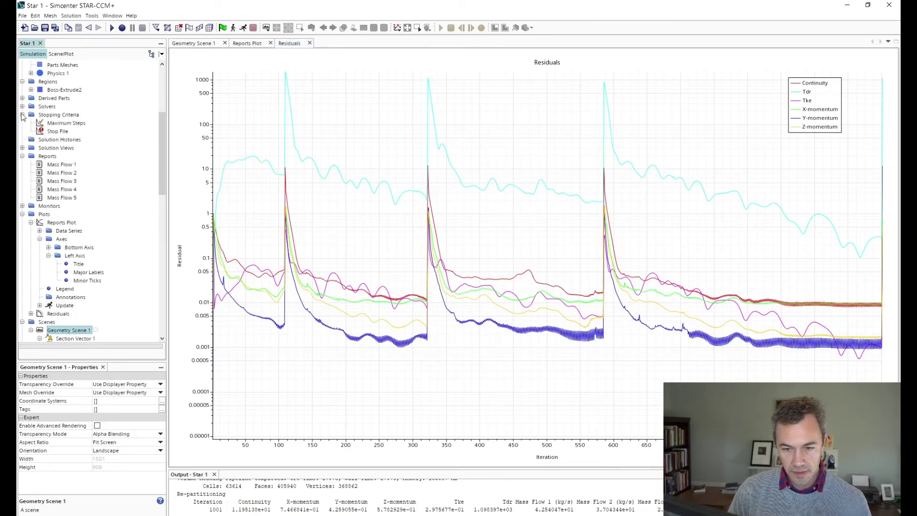
click(61, 124)
click(98, 385)
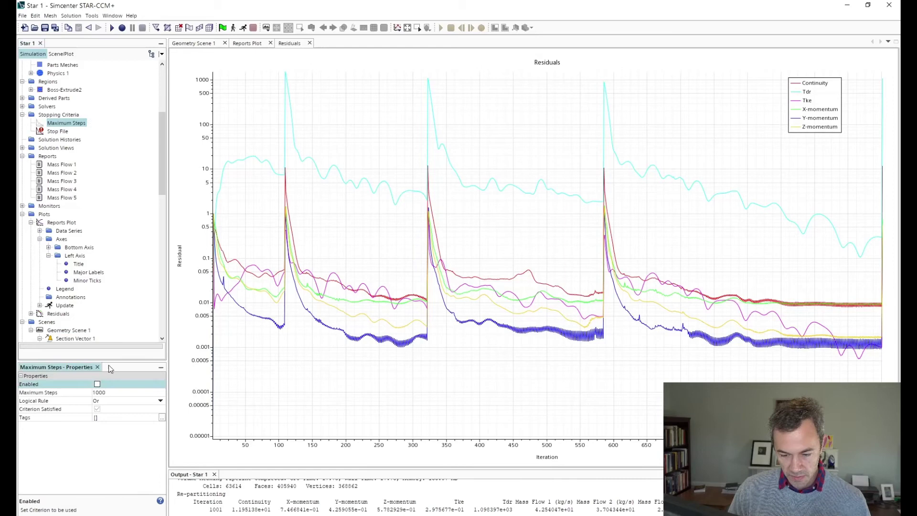
click(241, 29)
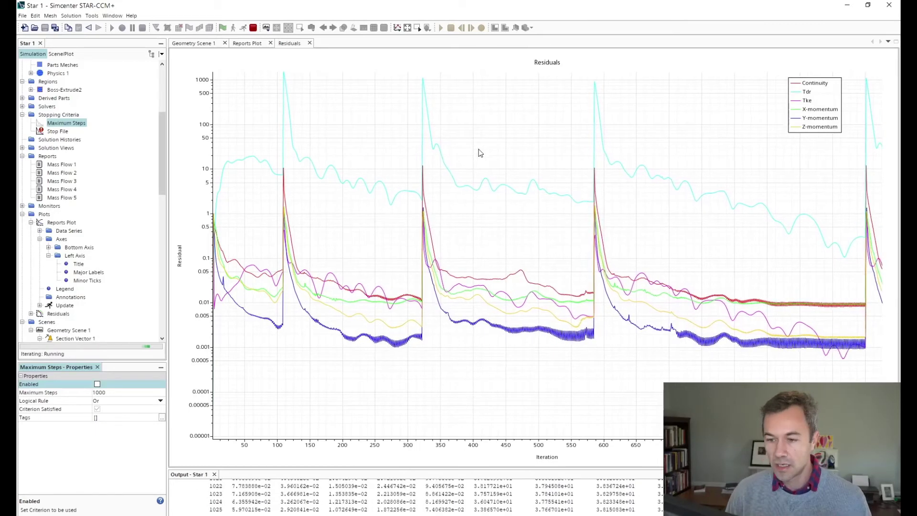
- Compare the five nozzle mass flow curves in the Reports Plot across the geometry runs, checking the flow field in Geometry Scene 1
click(250, 44)
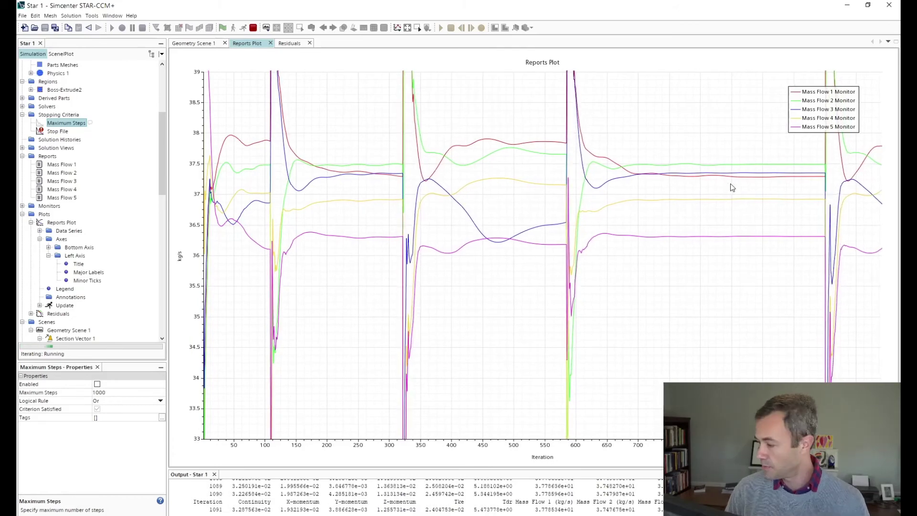
mouse_move(759, 178)
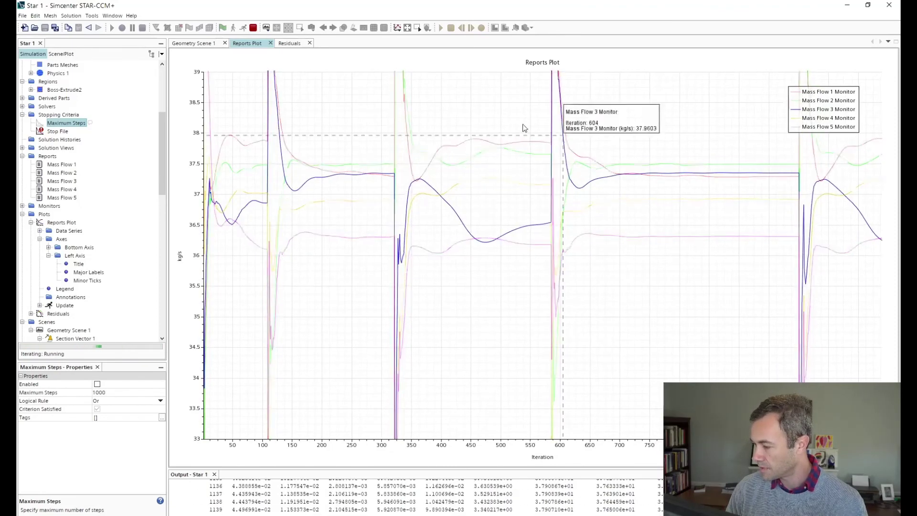
click(193, 43)
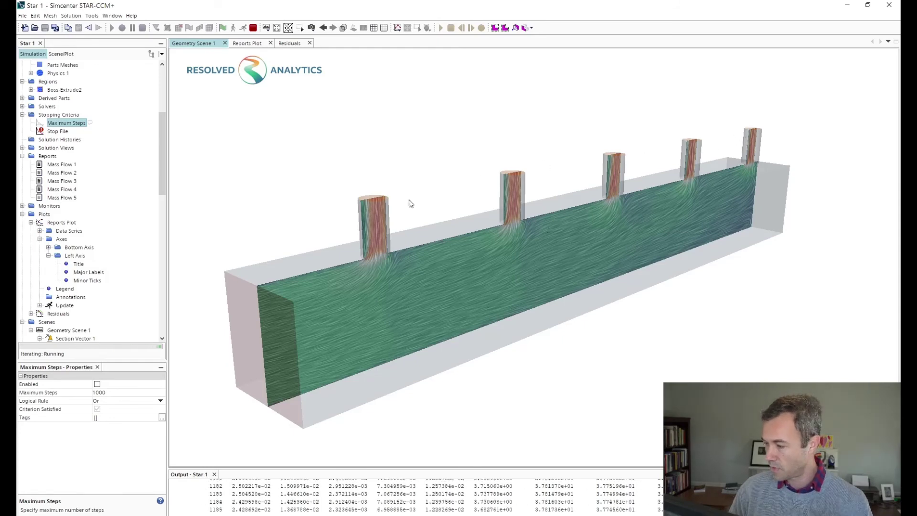
click(248, 44)
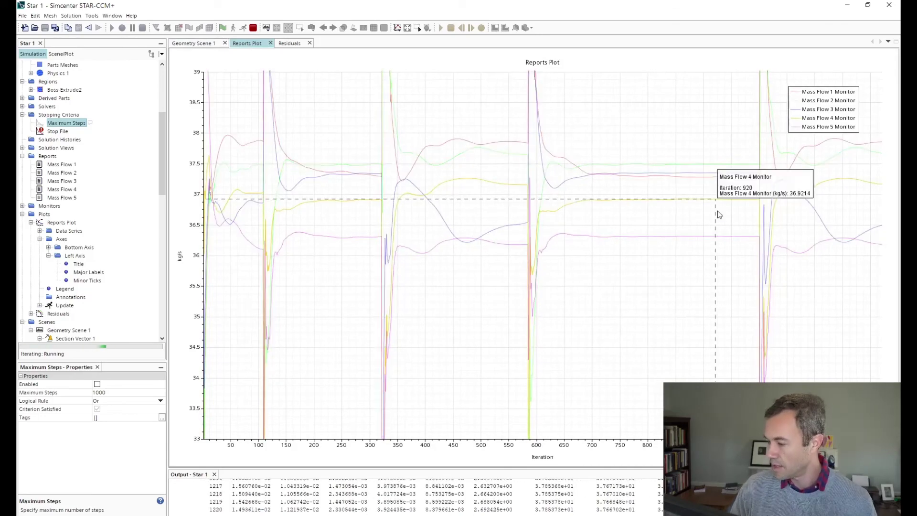
mouse_move(709, 237)
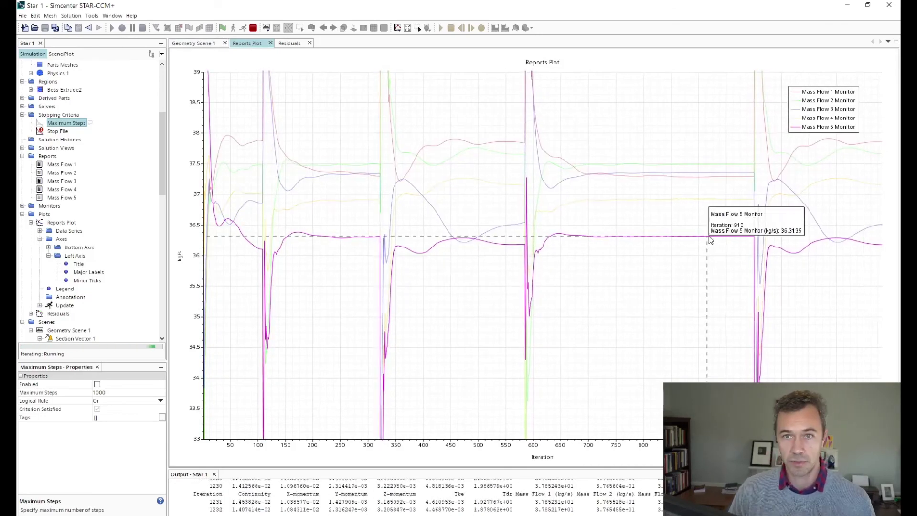